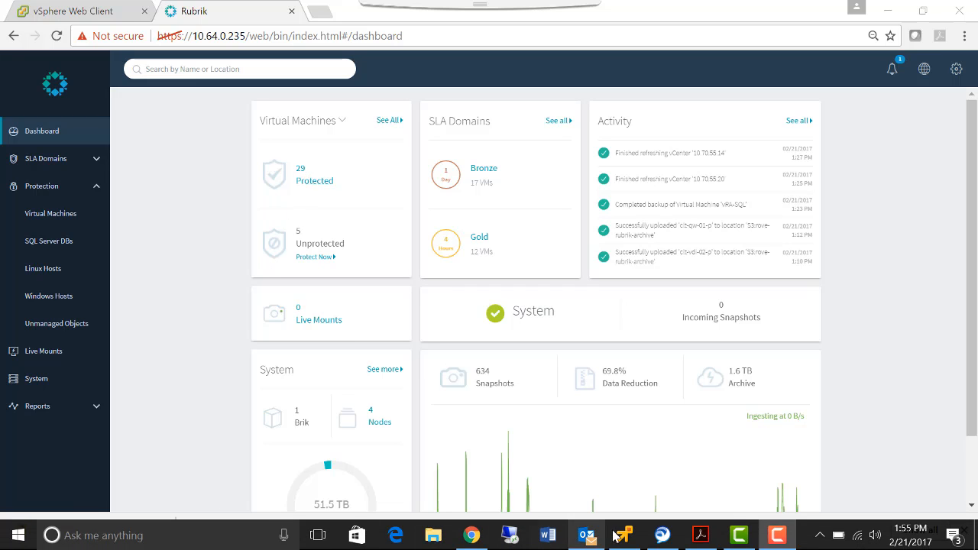
- Switch to the rove-lab-sql remote console and look through the contents of the Data (E:) drive
click(624, 538)
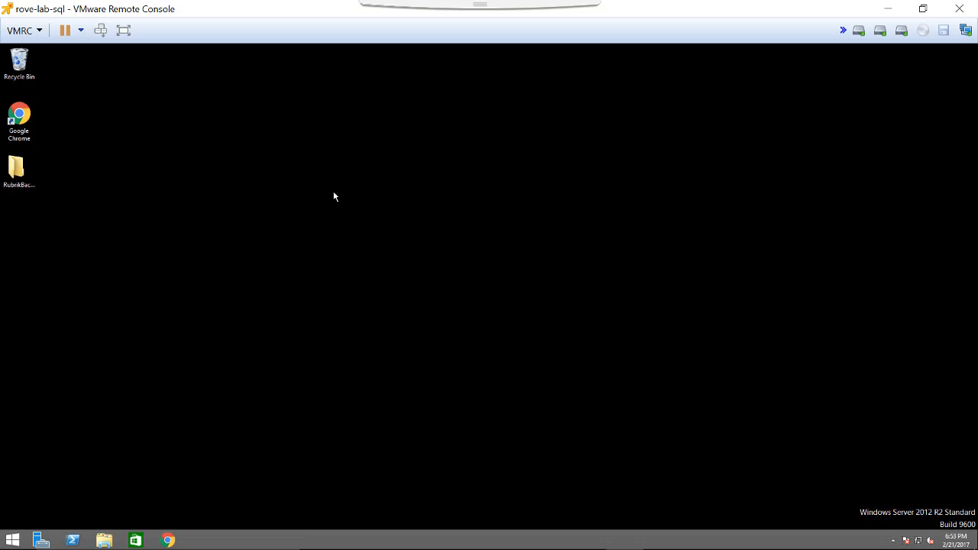
click(105, 540)
click(280, 278)
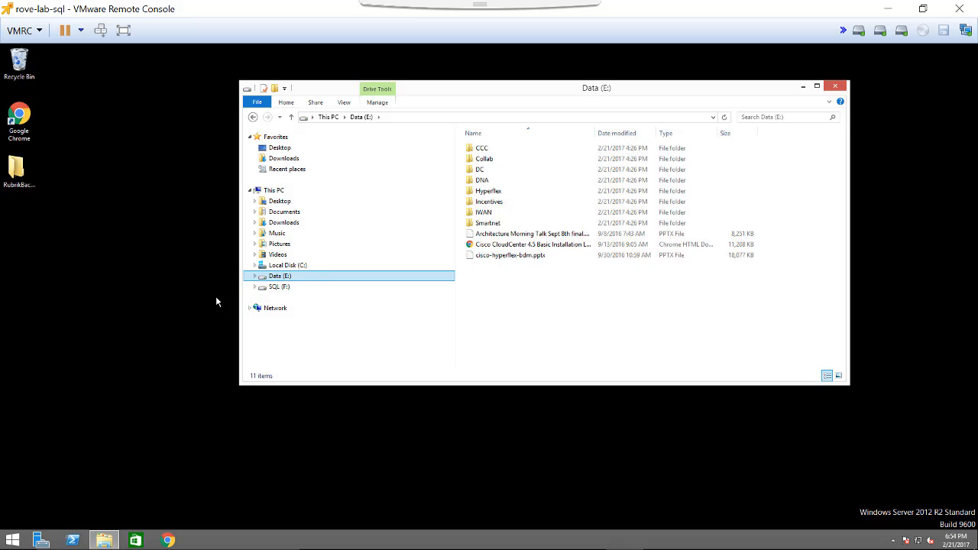
click(150, 230)
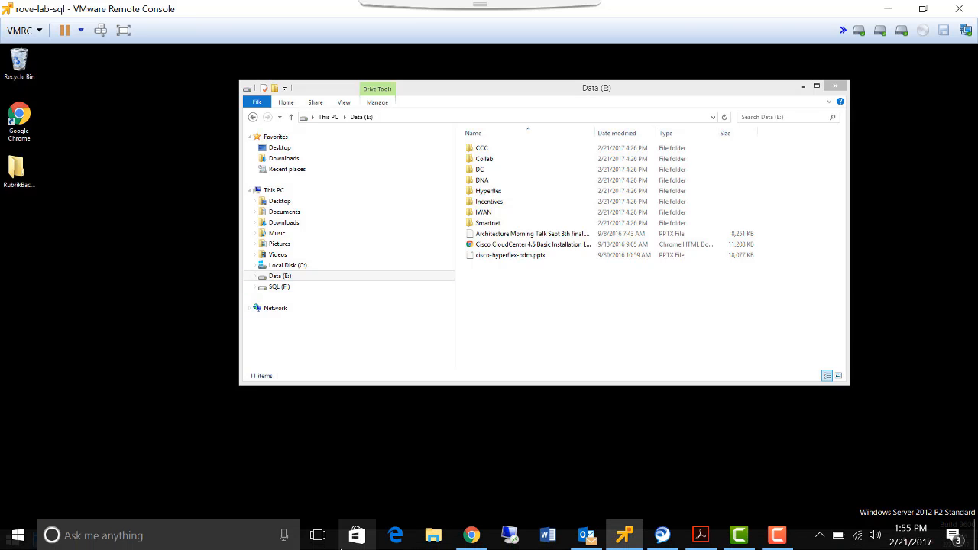
- Switch to Rubrik in Chrome and download the Rubrik Backup Service package offered for Windows hosts
click(472, 536)
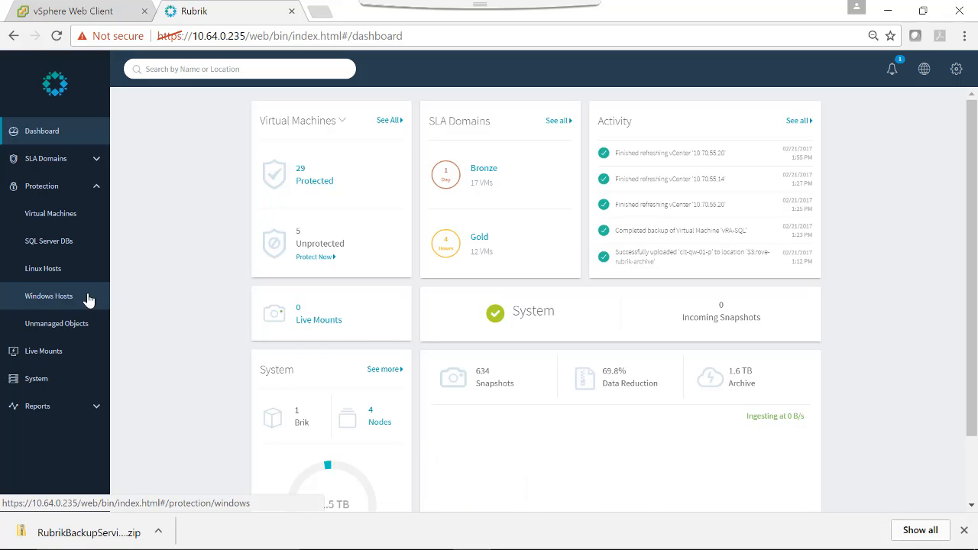
click(49, 303)
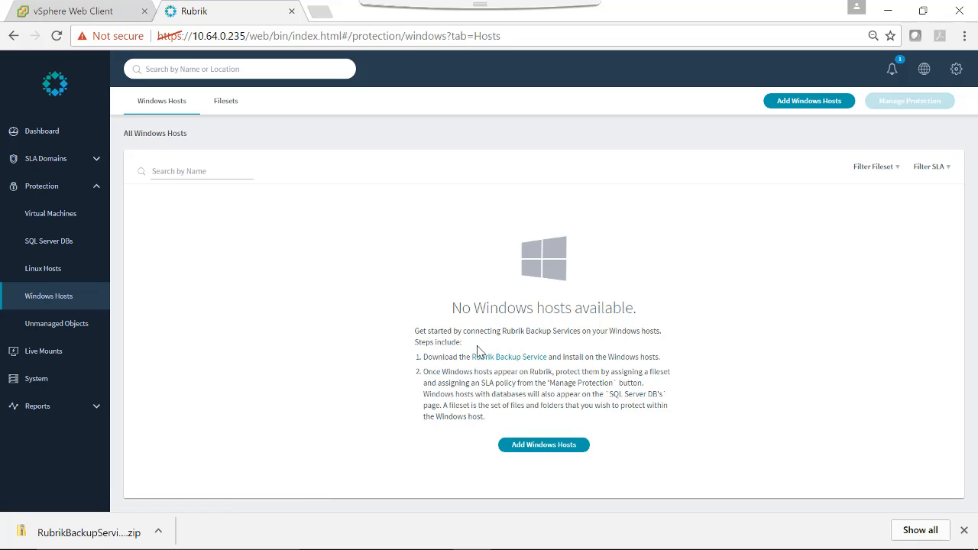
click(493, 360)
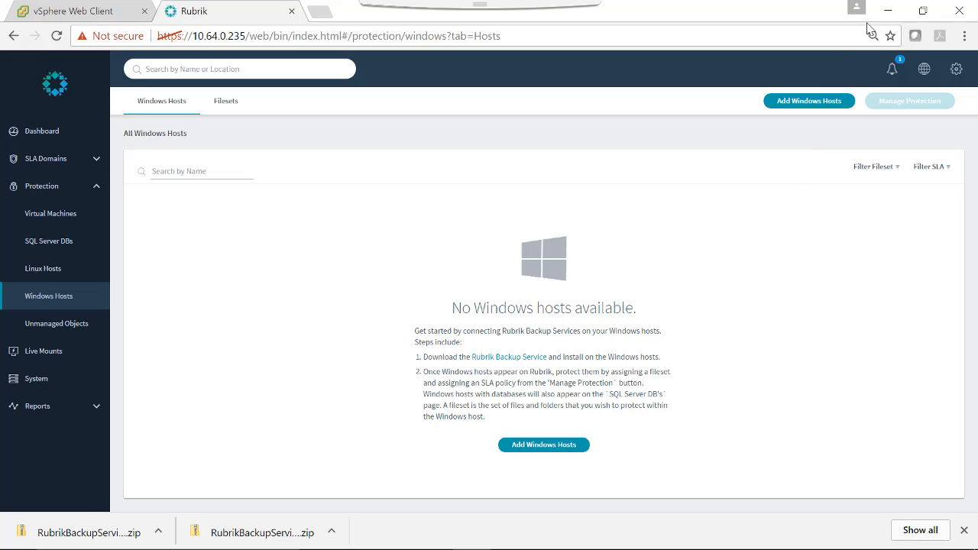
- Switch back to the rove-lab-sql remote console and run the RubrikBackupService installer from the desktop's RubrikBackupService folder
mouse_move(620, 547)
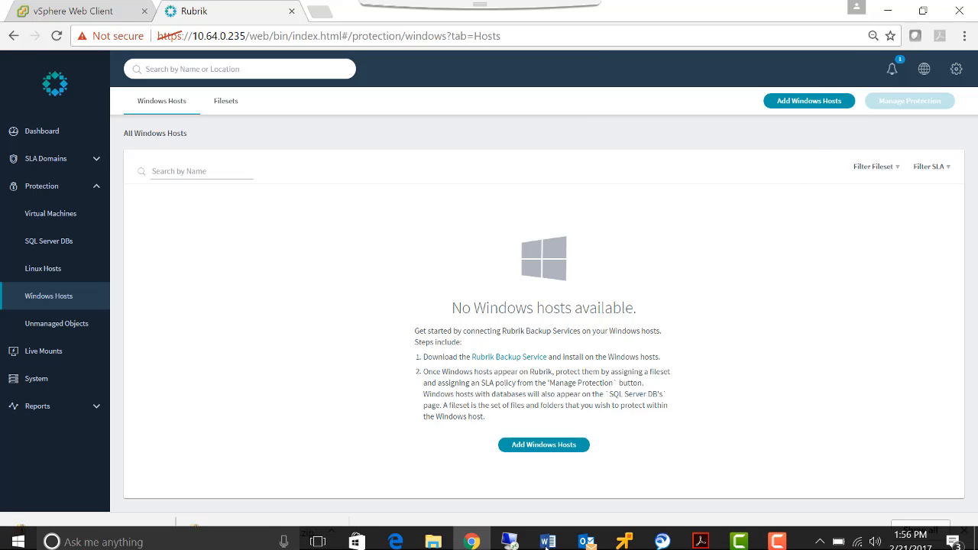
click(621, 541)
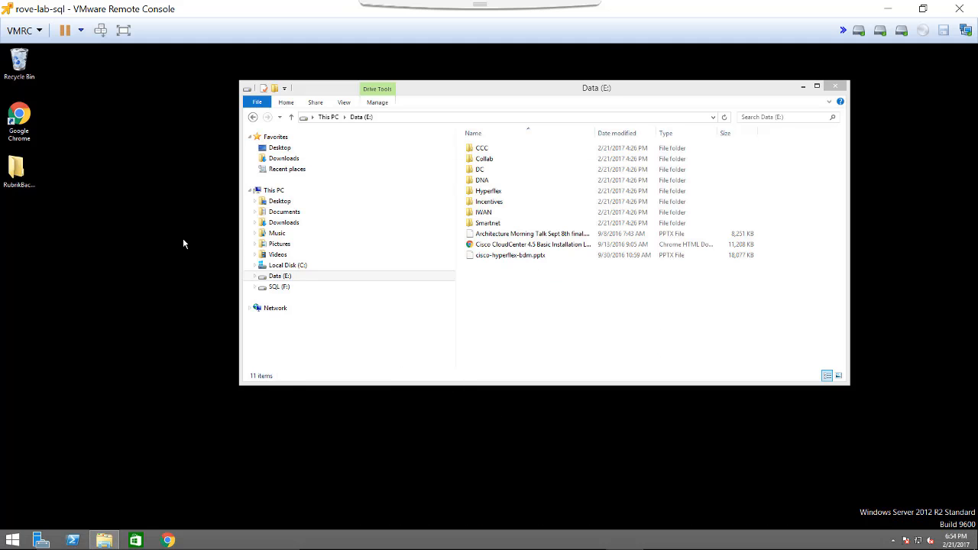
double_click(19, 182)
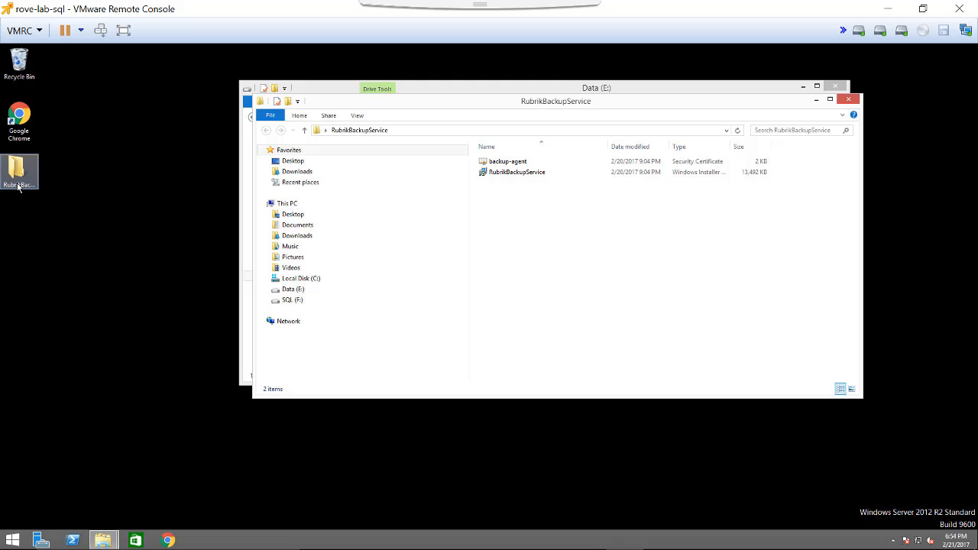
double_click(527, 175)
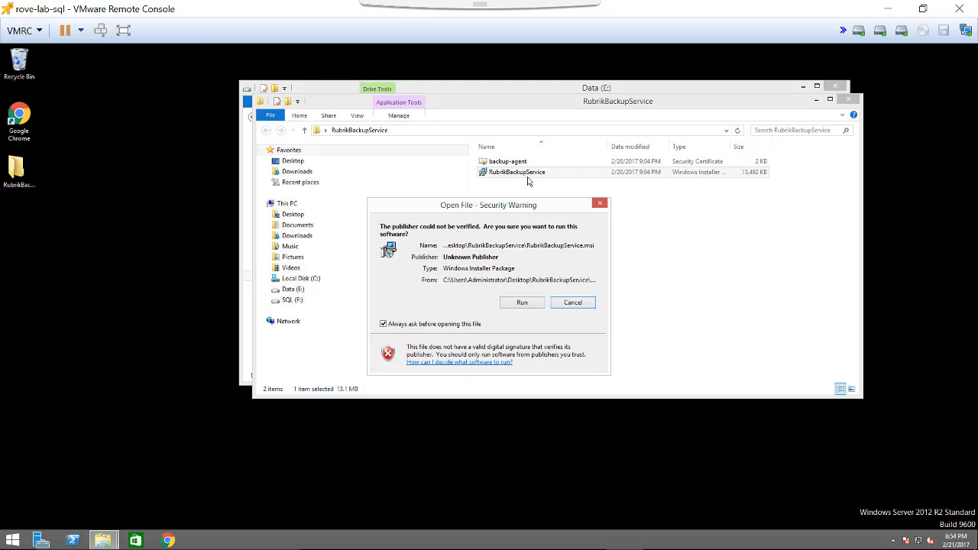
click(520, 302)
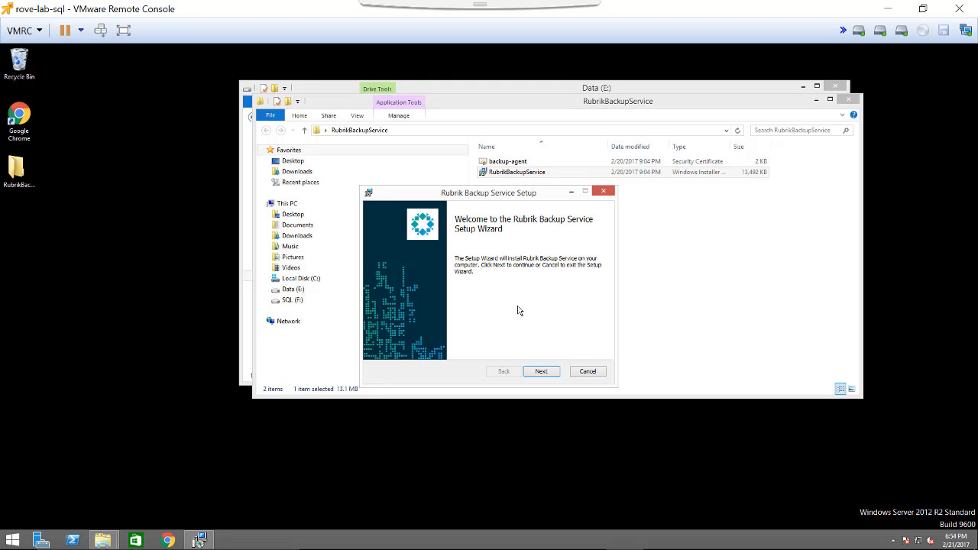
- Accept the license agreement and install Rubrik Backup Service with the Typical setup type, closing the installer folder when finished
click(537, 374)
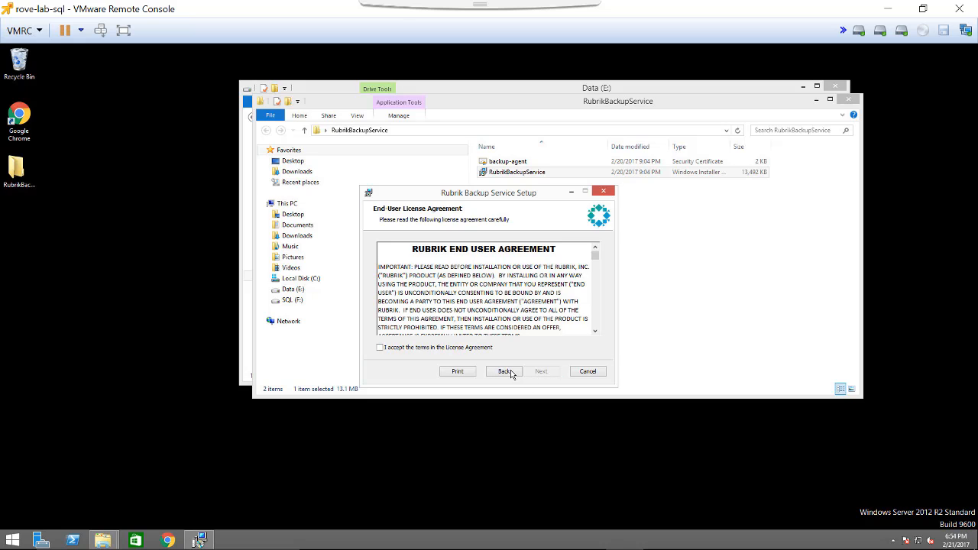
click(438, 349)
click(538, 371)
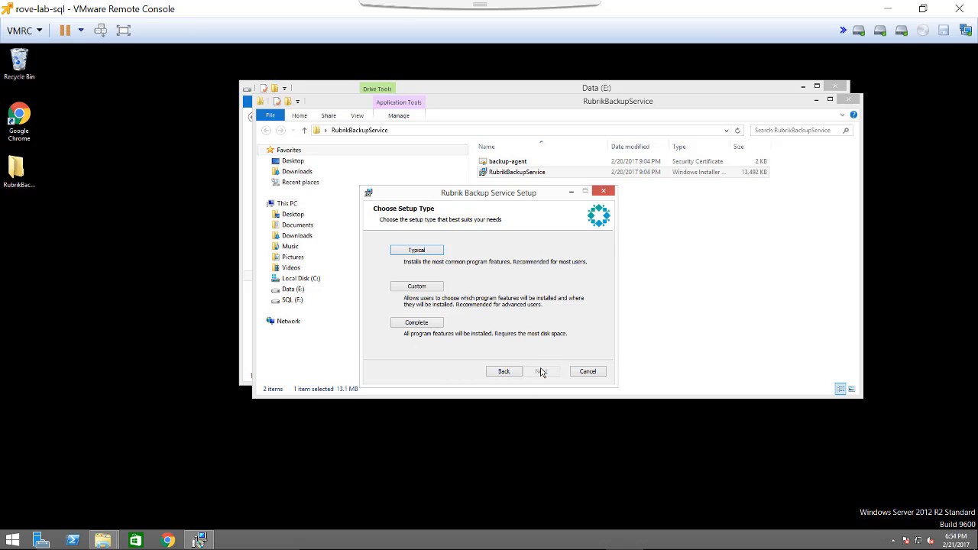
click(417, 251)
click(537, 372)
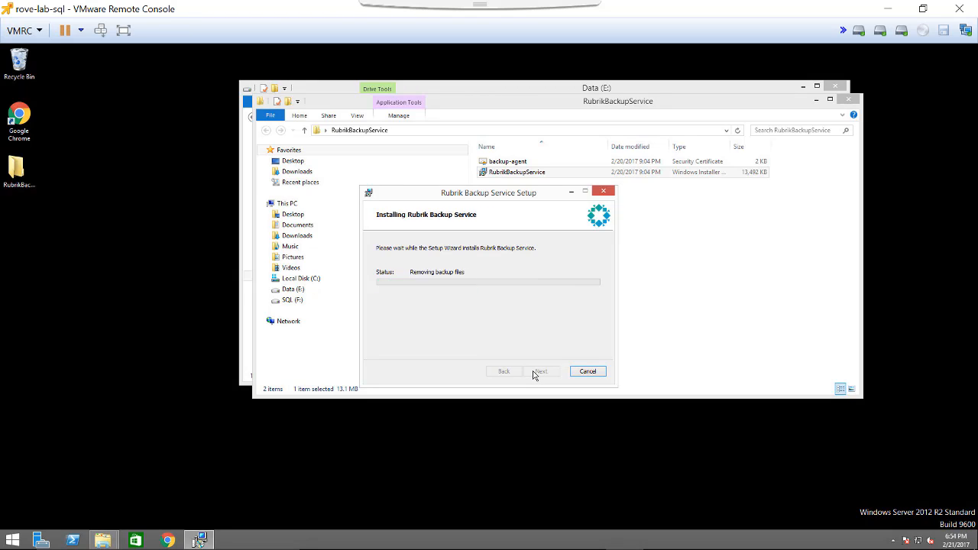
click(540, 372)
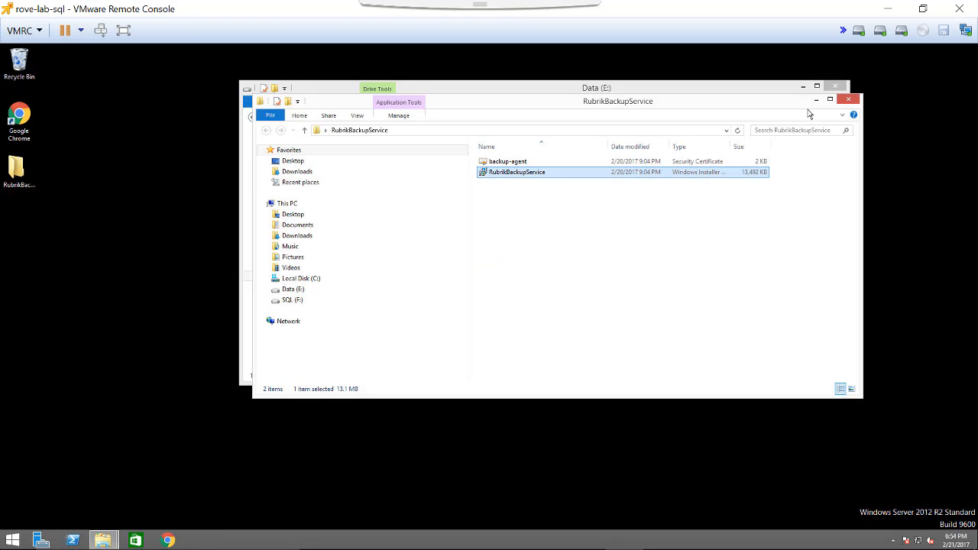
click(847, 100)
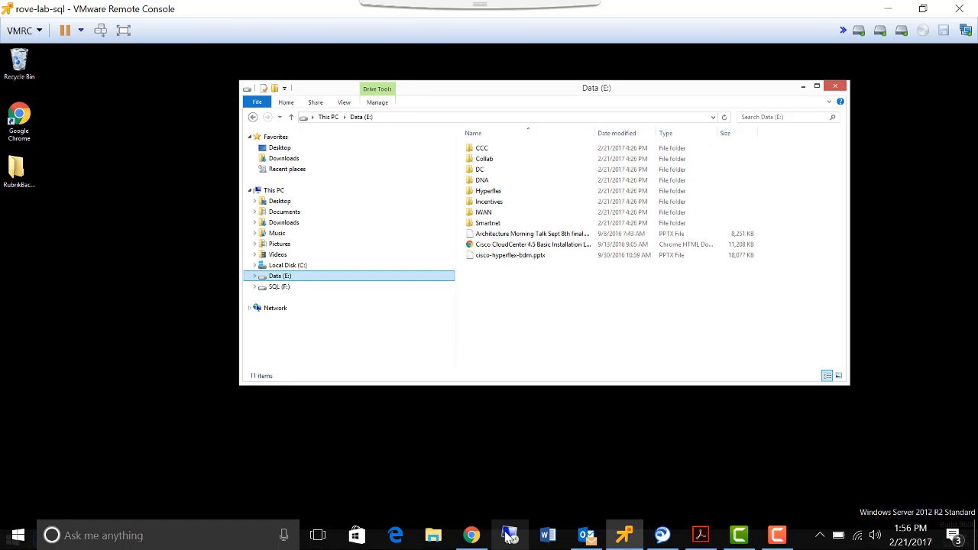
- Switch to Rubrik in Chrome and add the Windows host 10.64.10.14
click(471, 540)
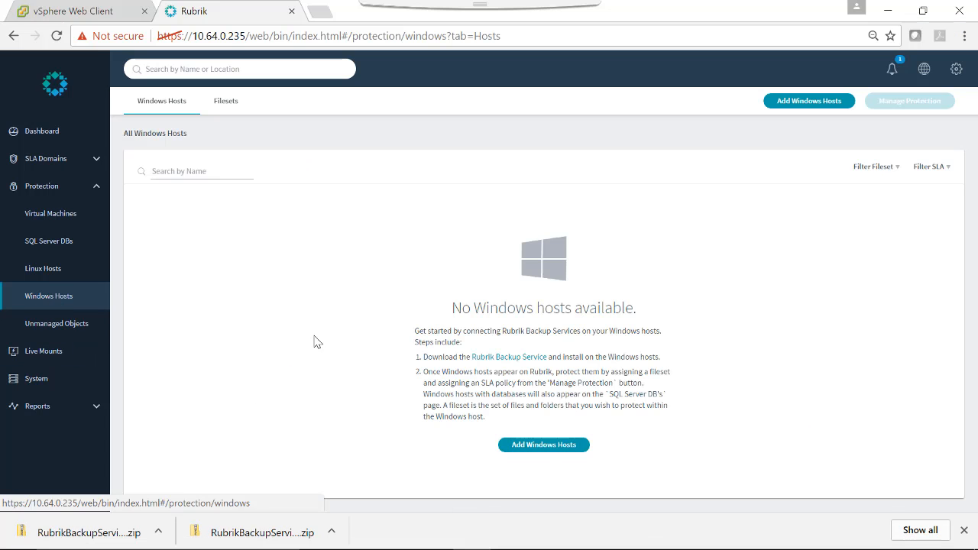
click(544, 447)
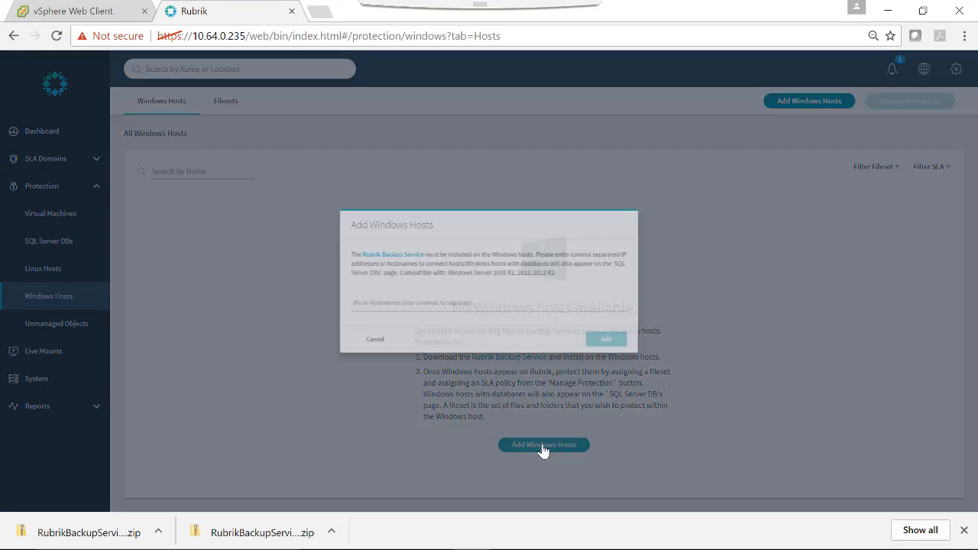
click(400, 311)
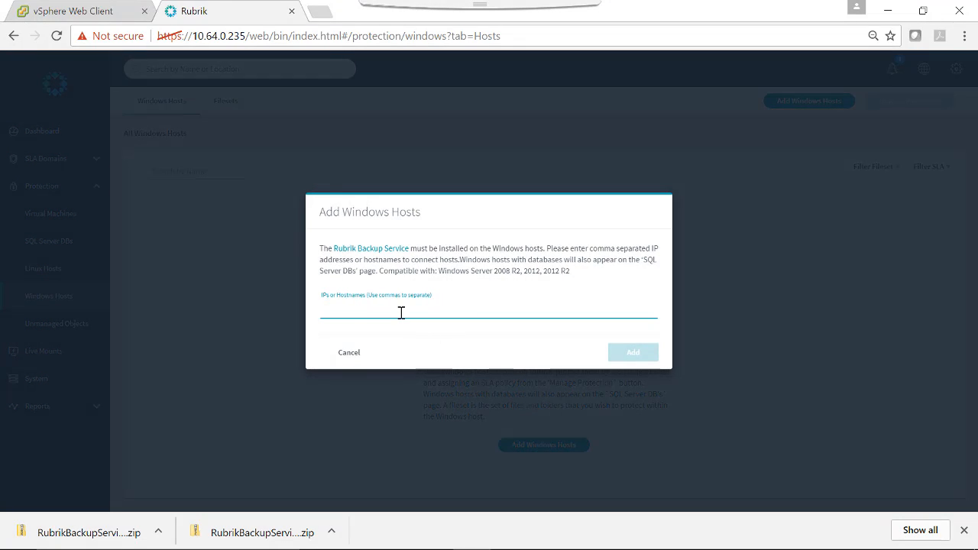
text(10.)
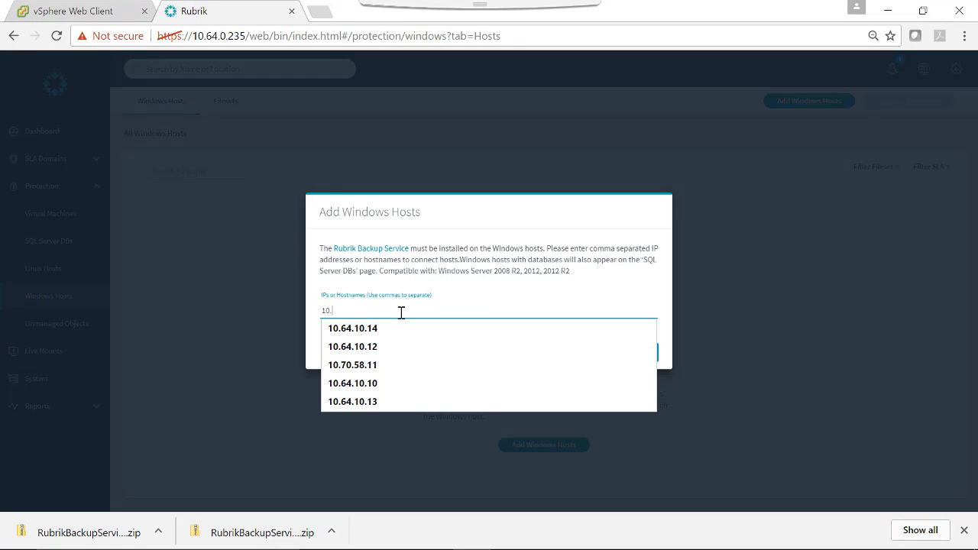
text(64)
click(382, 327)
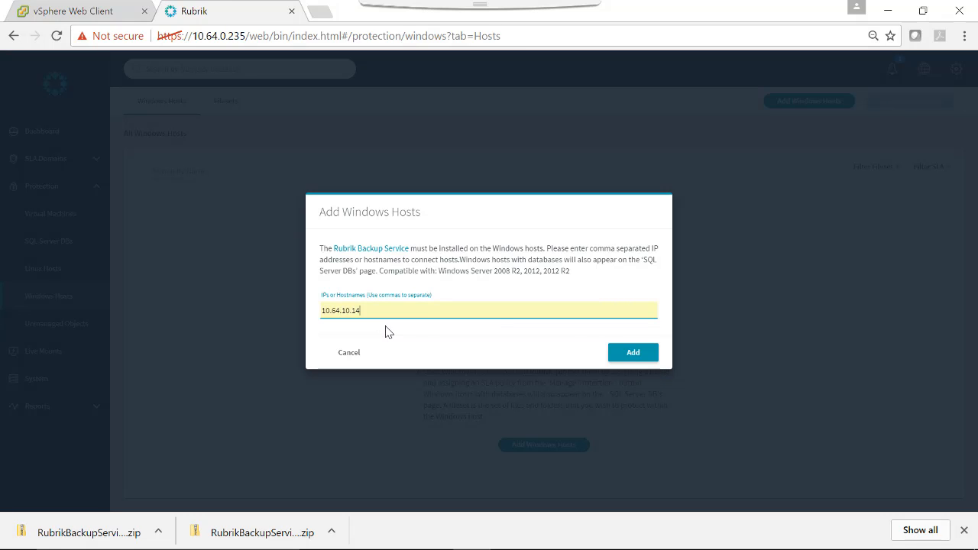
click(631, 355)
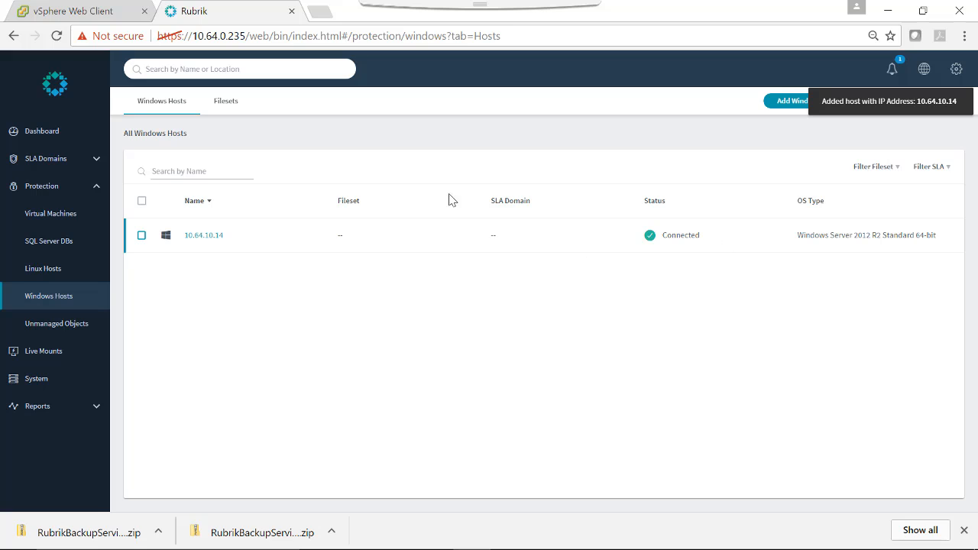
- Add a Windows fileset named Fileserver that includes e: and has no exclusion rules
click(223, 107)
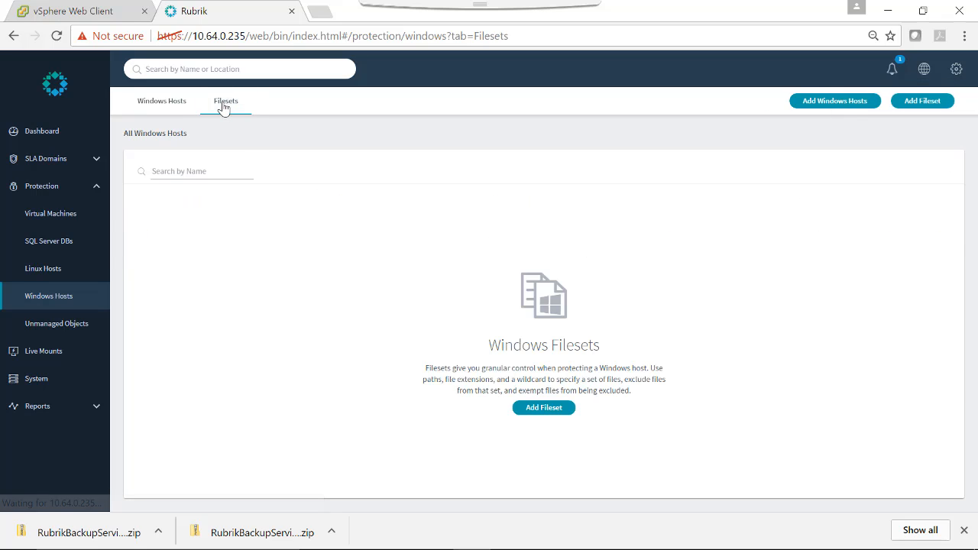
click(540, 408)
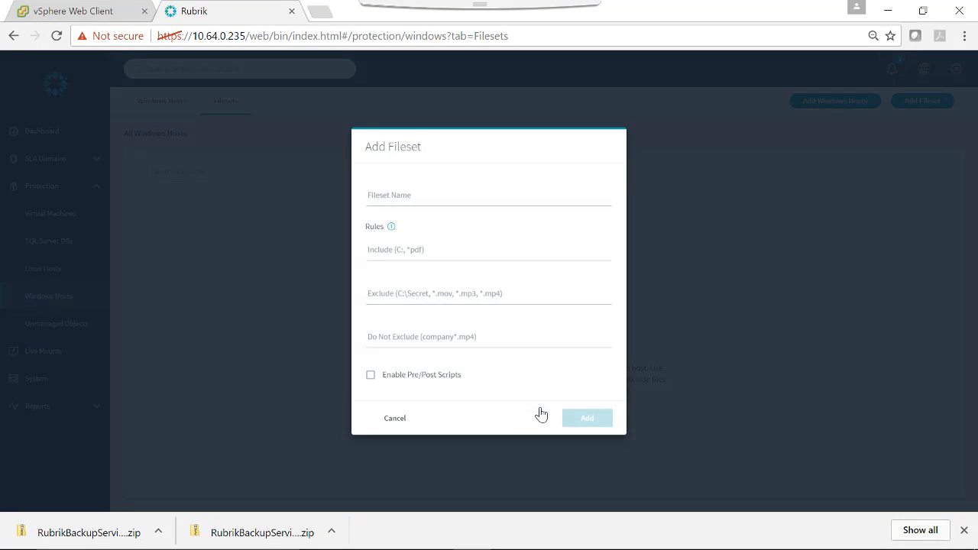
click(386, 198)
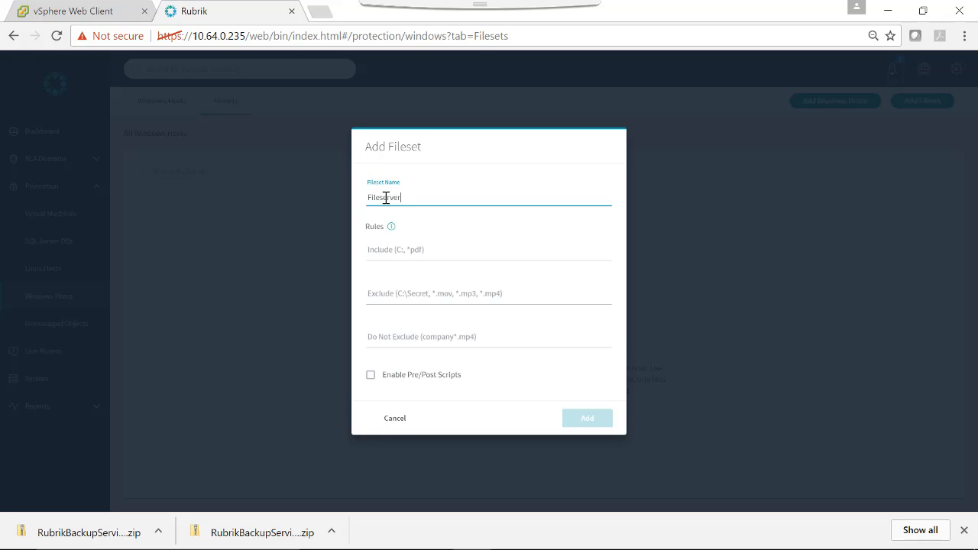
click(422, 253)
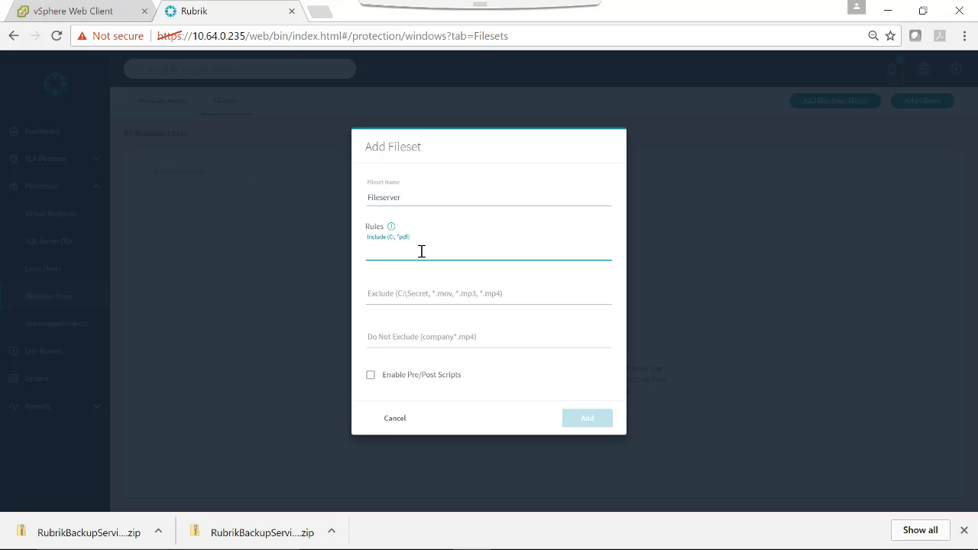
text(e:)
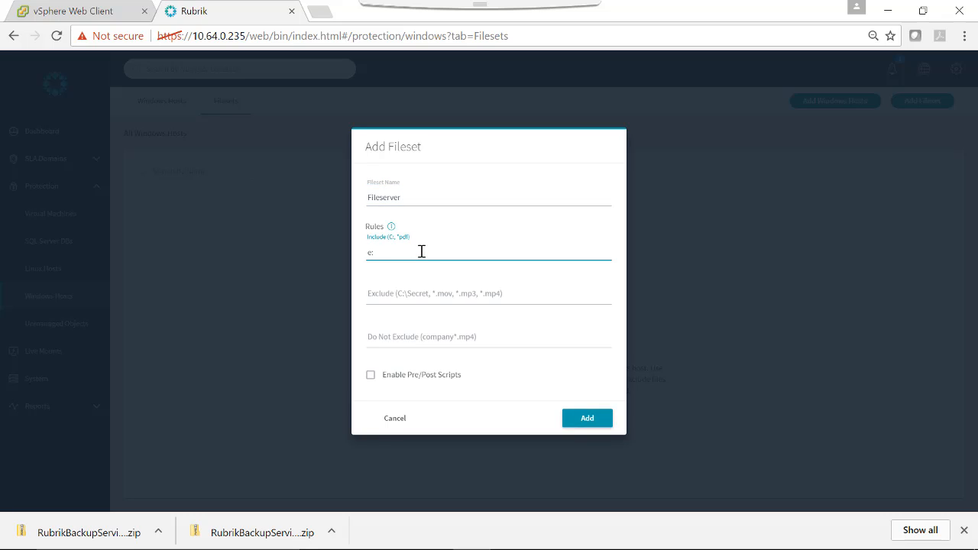
click(424, 287)
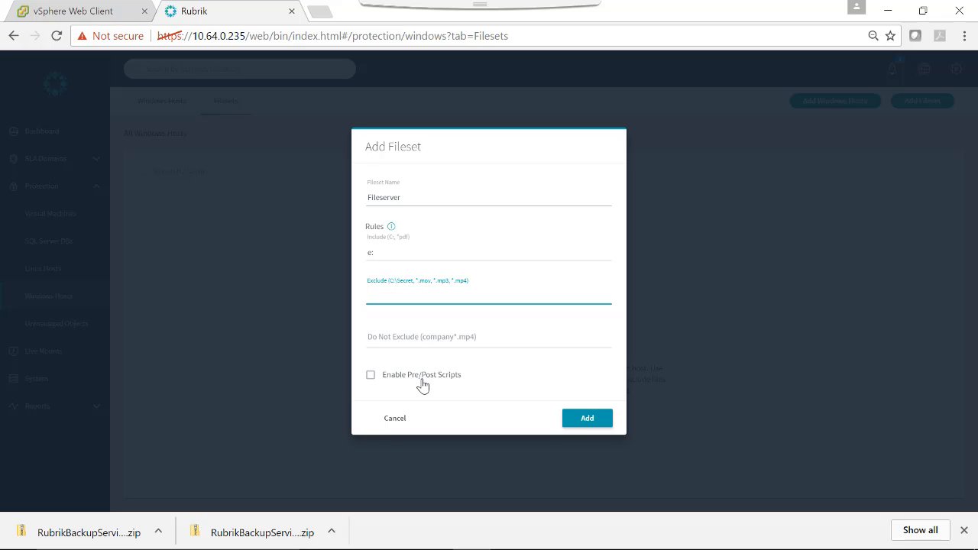
click(387, 340)
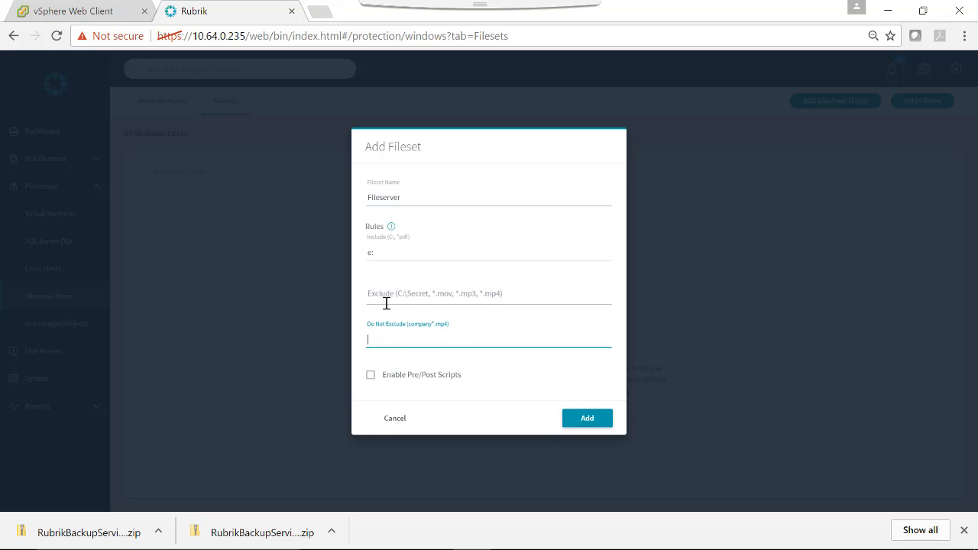
click(378, 295)
click(581, 420)
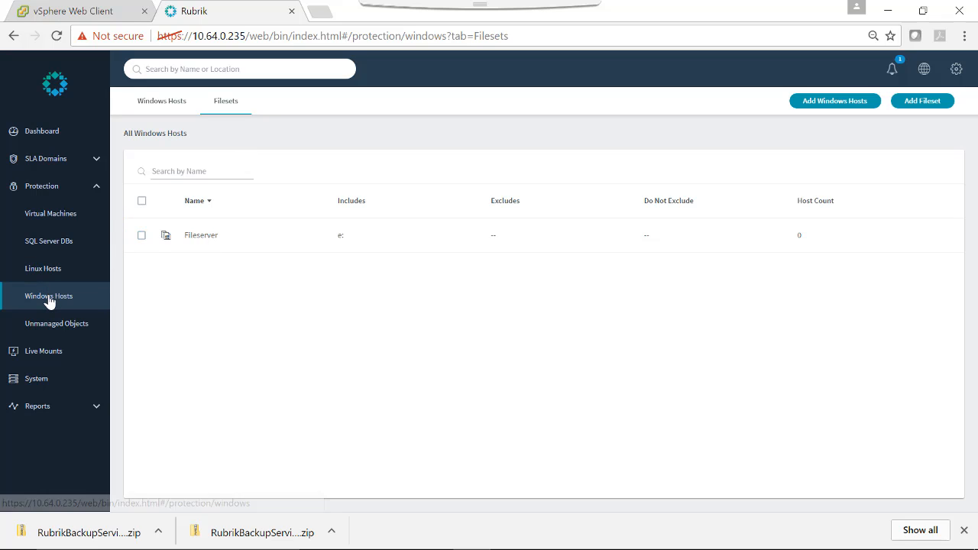
- Protect the Windows host 10.64.10.14 with the Fileserver fileset and assign it the Bronze SLA domain
click(168, 103)
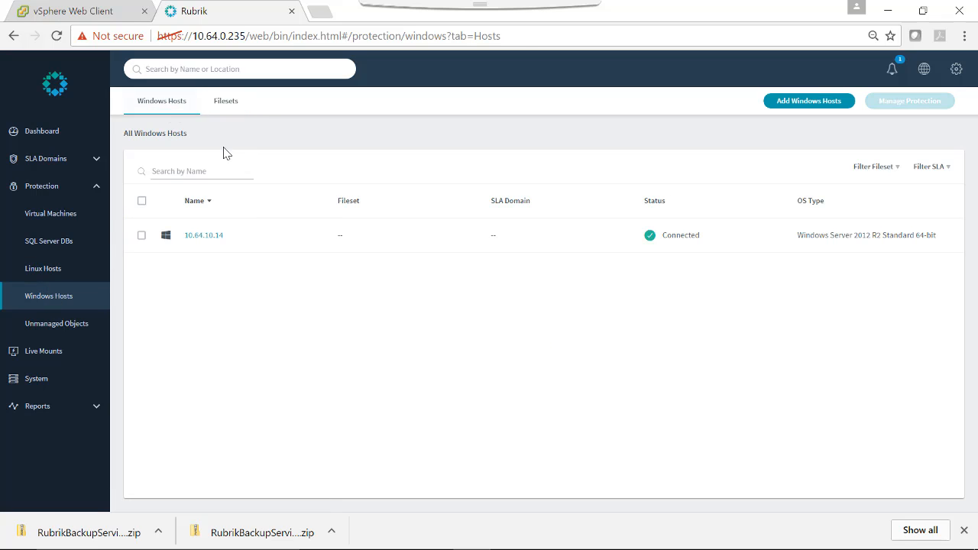
click(204, 236)
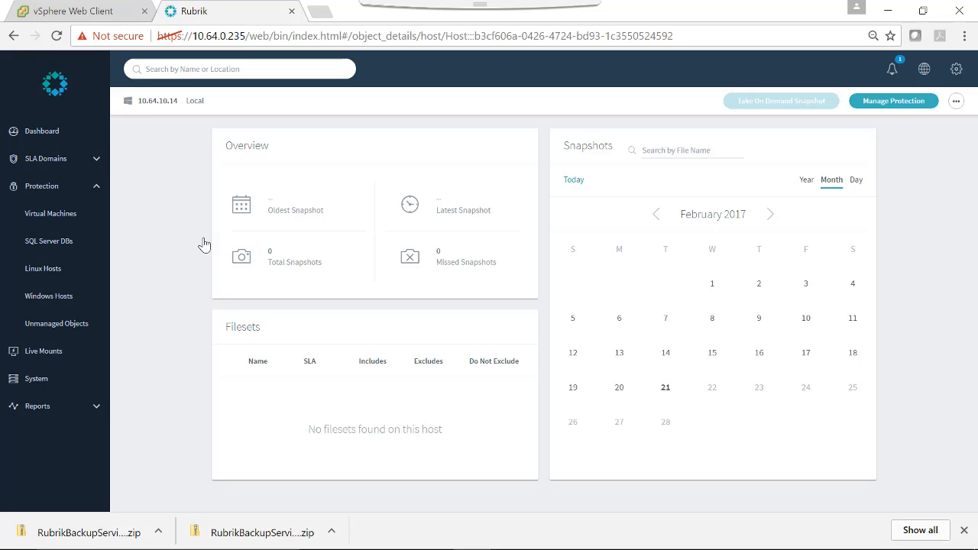
click(876, 112)
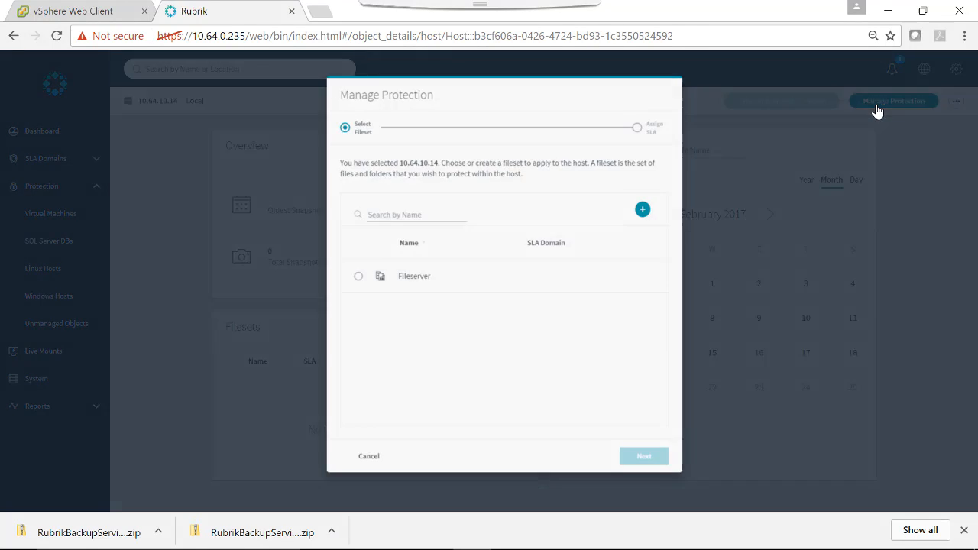
click(338, 284)
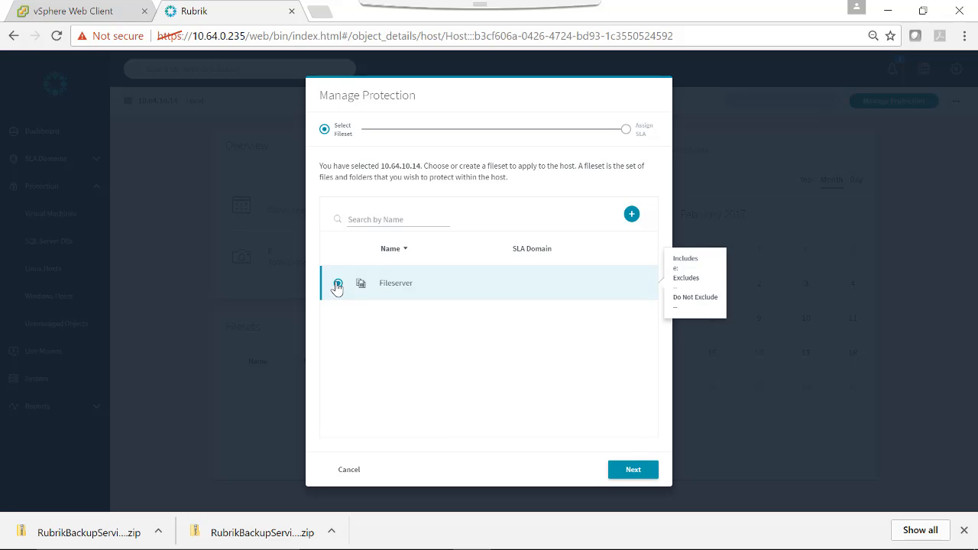
click(622, 472)
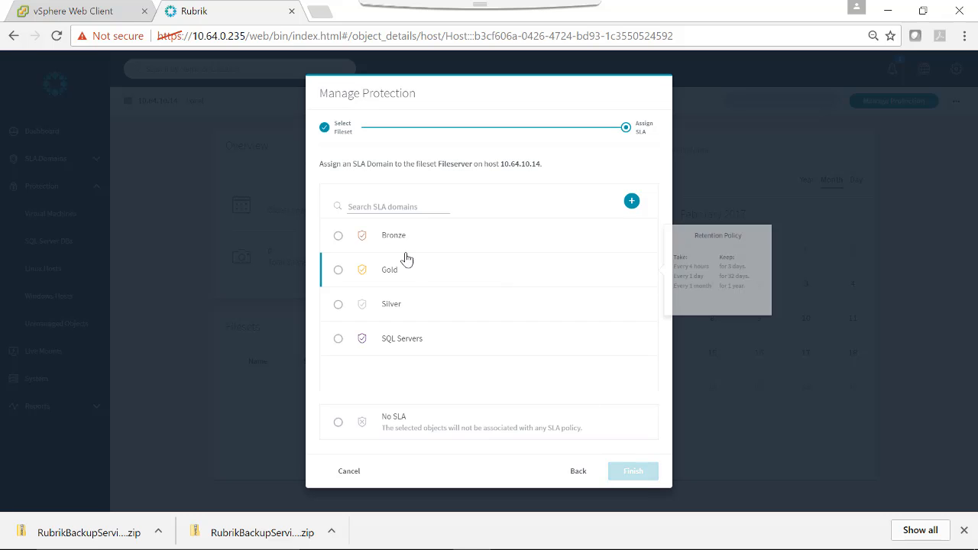
click(341, 239)
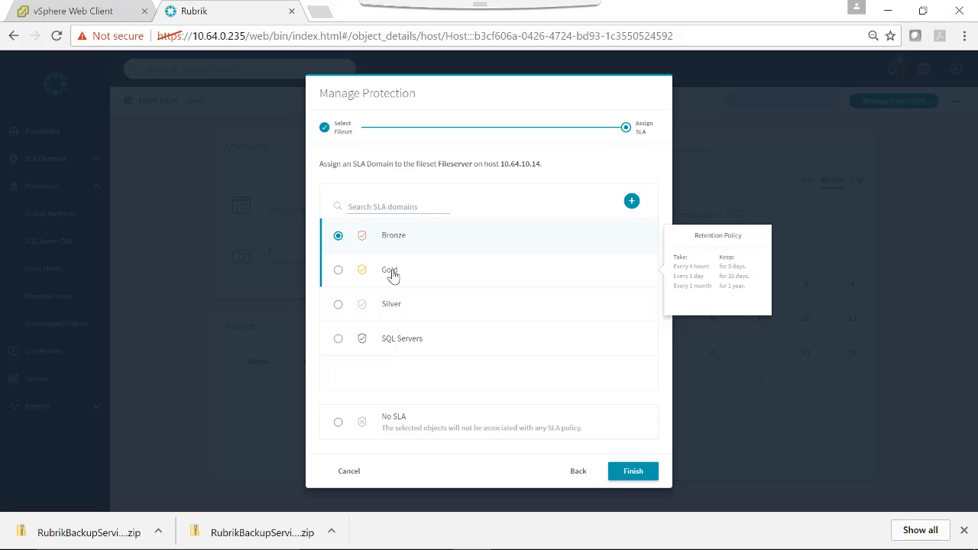
click(640, 473)
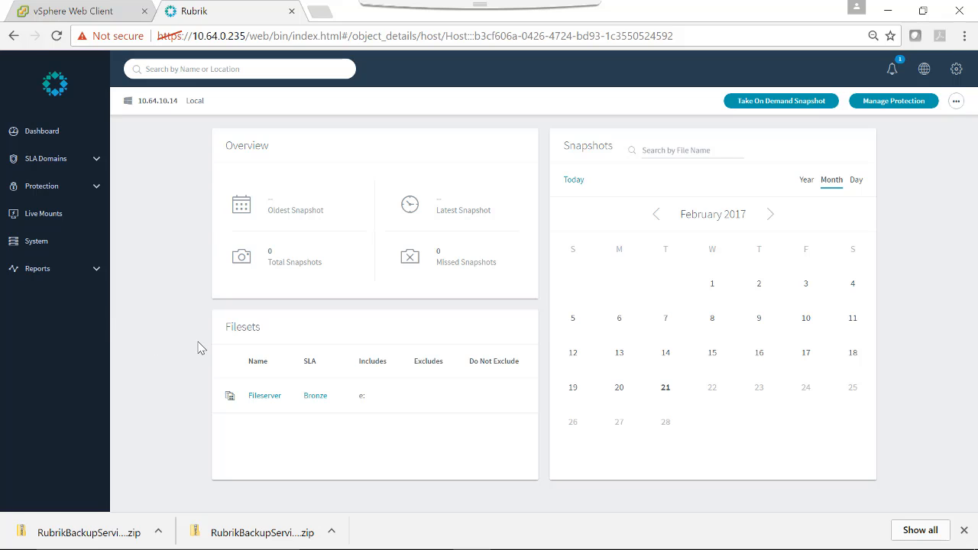
- Take an on-demand snapshot of the Fileserver fileset and follow its activity on the dashboard, dismissing the browser's download bar
click(795, 107)
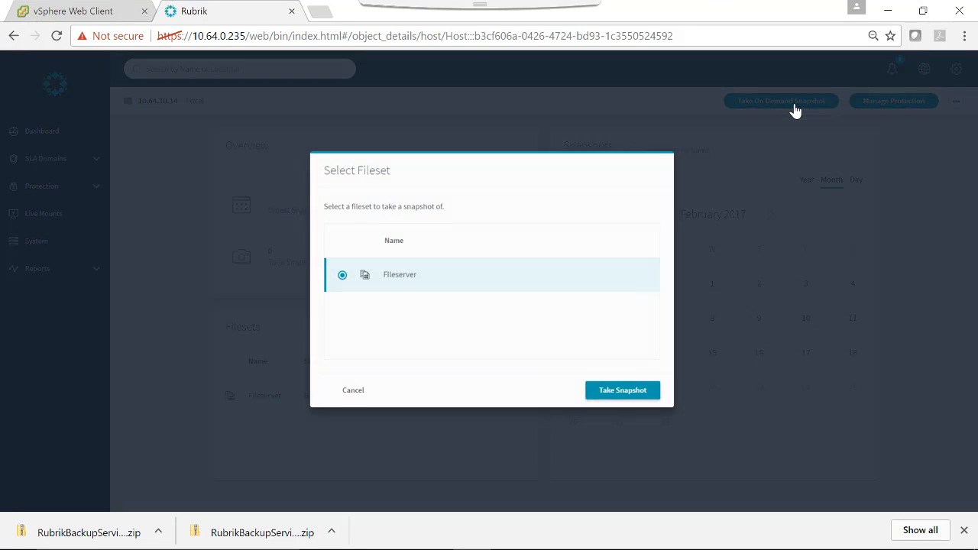
click(618, 401)
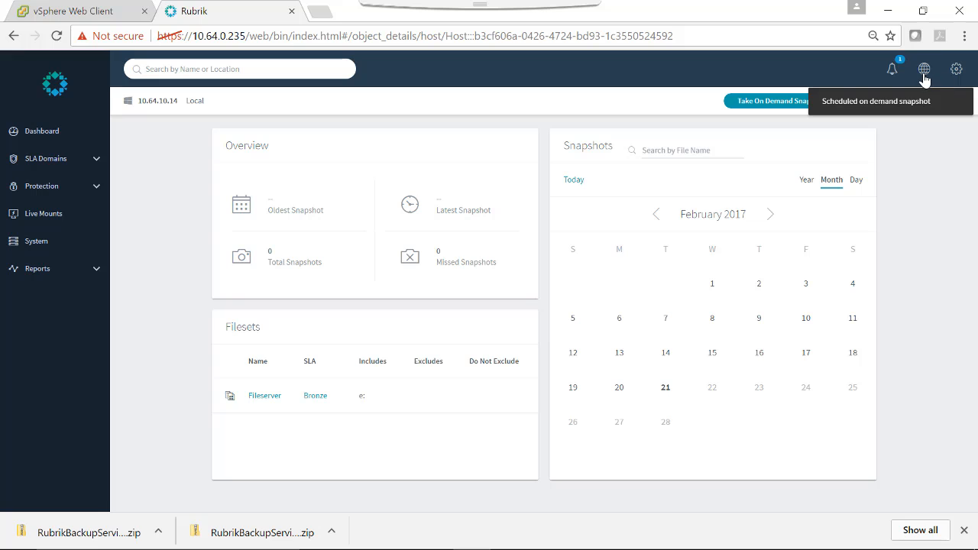
click(37, 135)
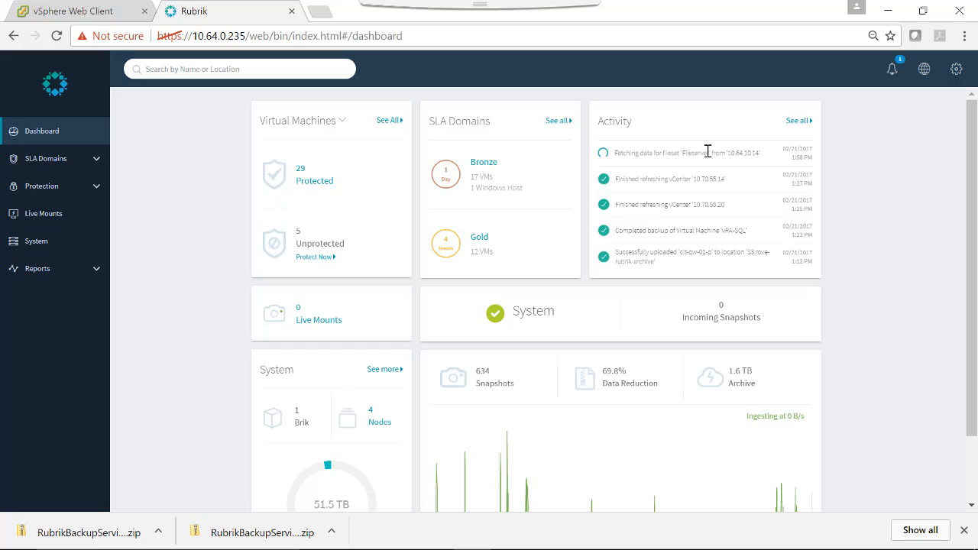
click(967, 532)
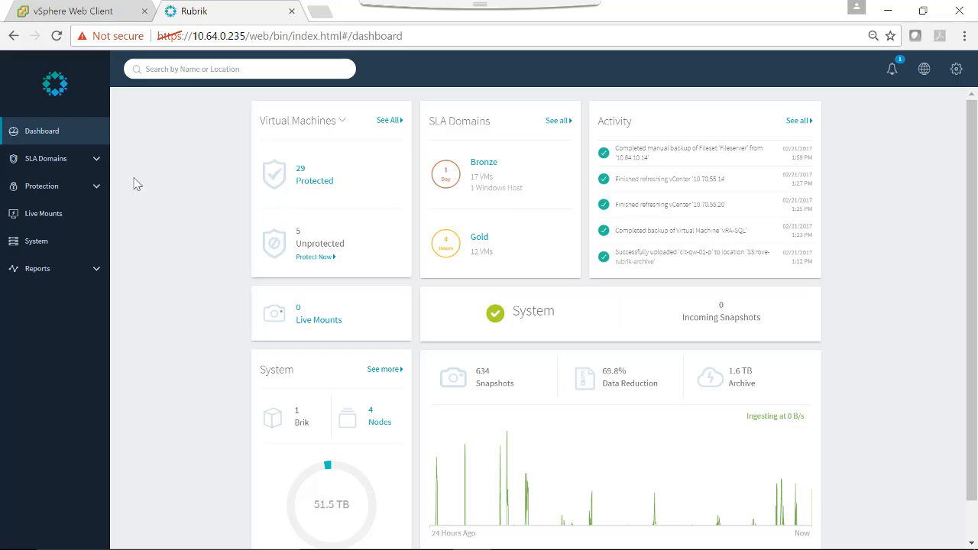
- Open the Windows host 10.64.10.14 and view its snapshots for February 21, 2017
click(47, 190)
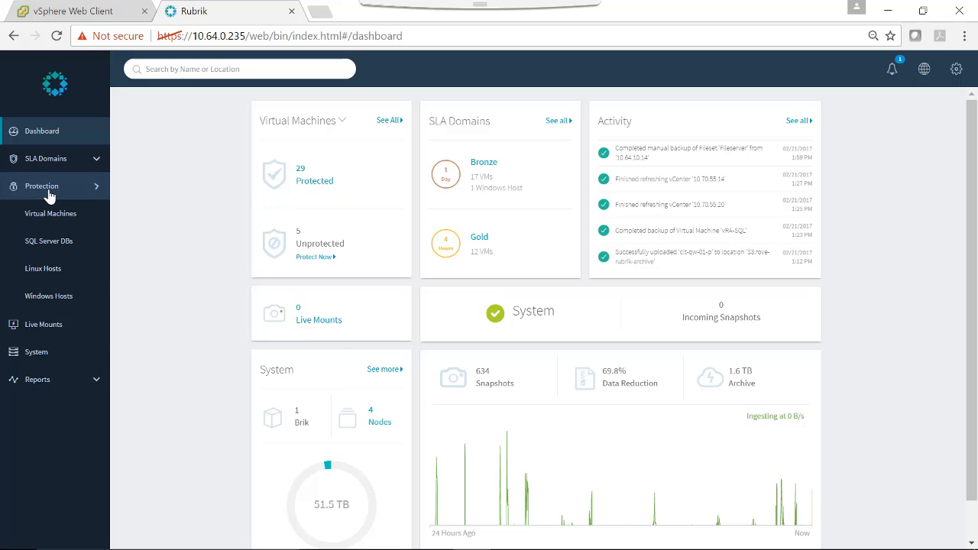
click(42, 303)
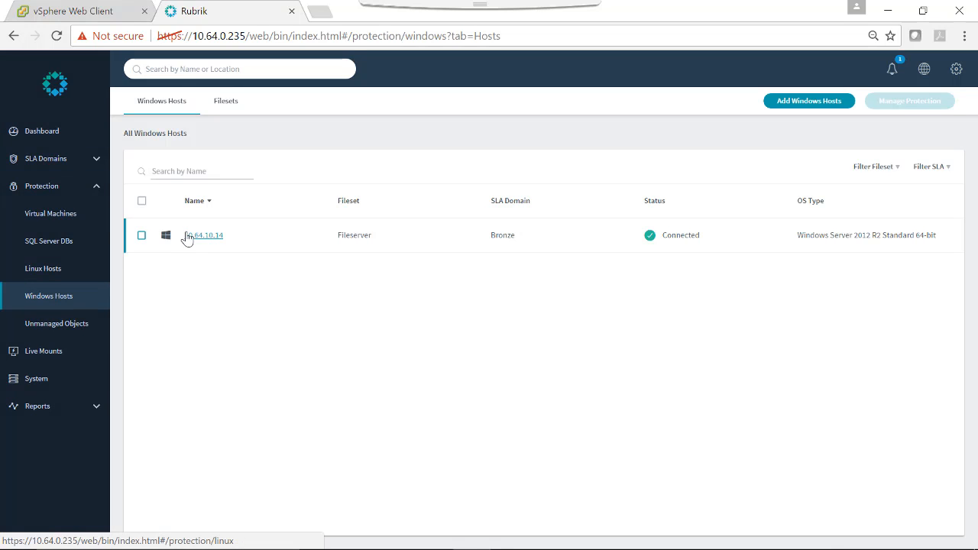
click(196, 237)
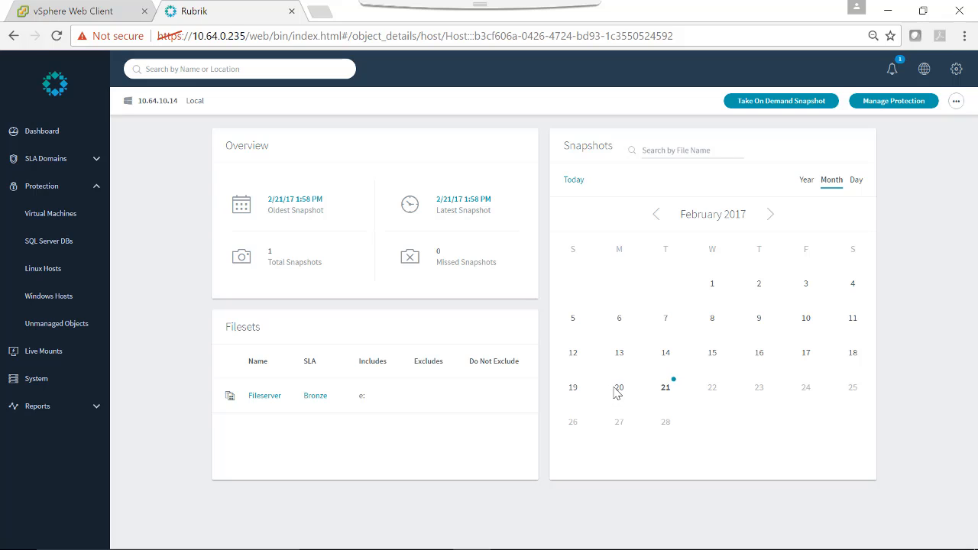
click(668, 388)
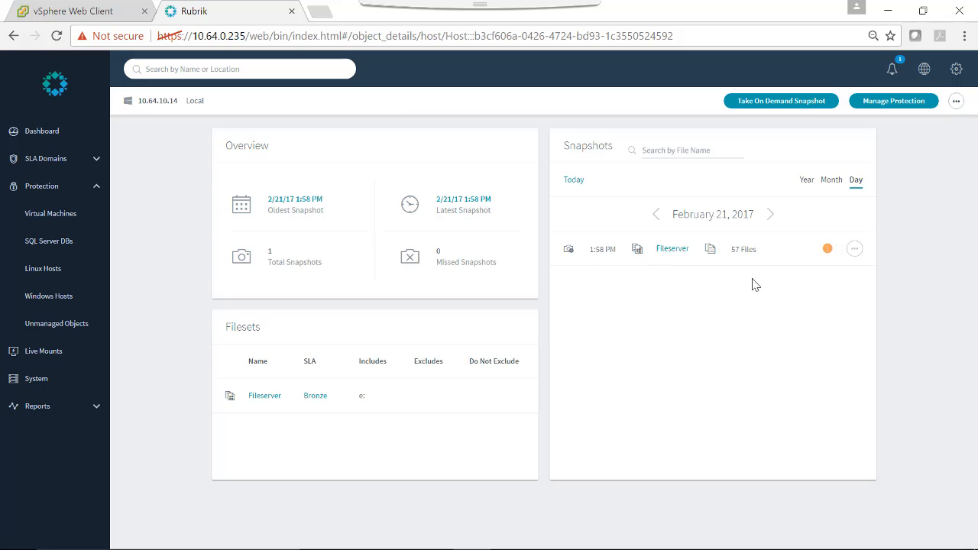
mouse_move(828, 254)
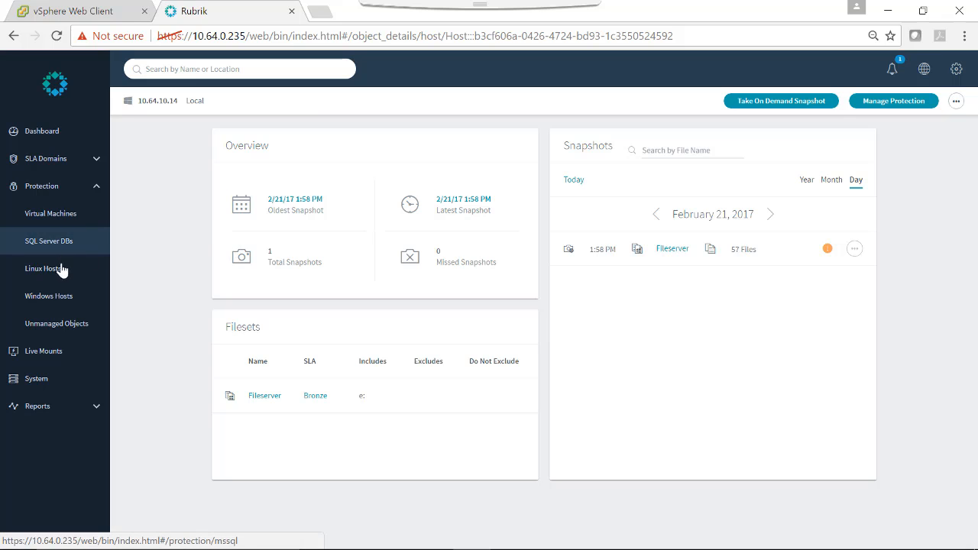
- Reopen host 10.64.10.14 from the Windows hosts list and start file recovery from its February 21, 2017 Fileserver snapshot
click(48, 297)
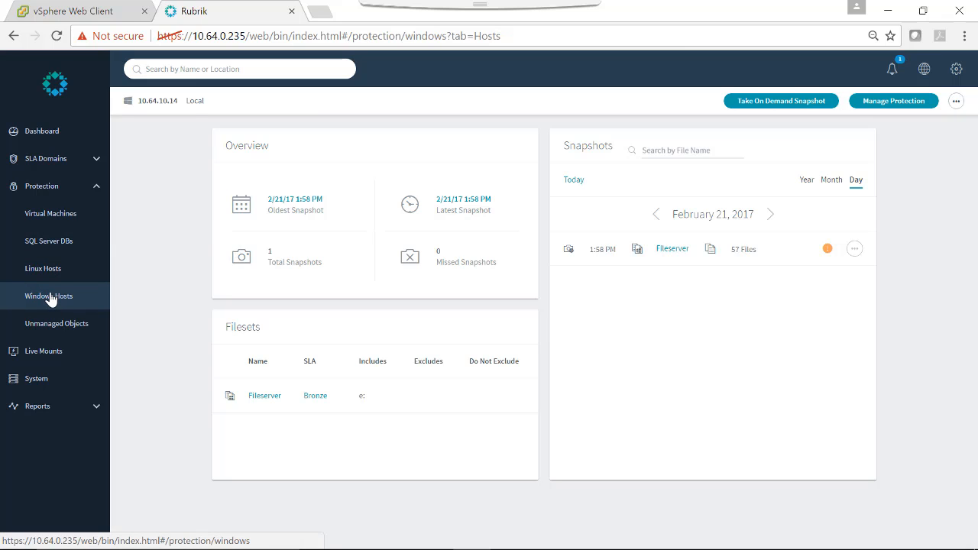
click(197, 239)
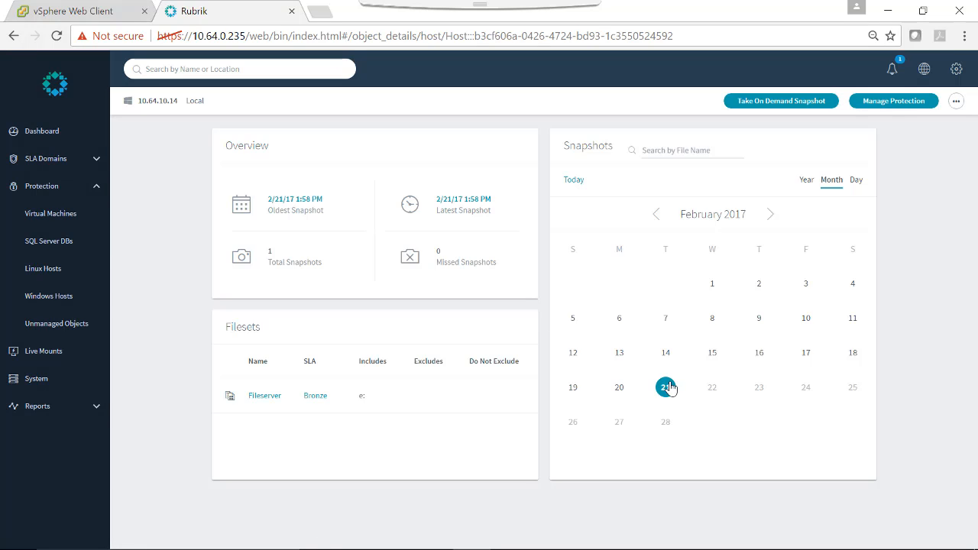
click(667, 387)
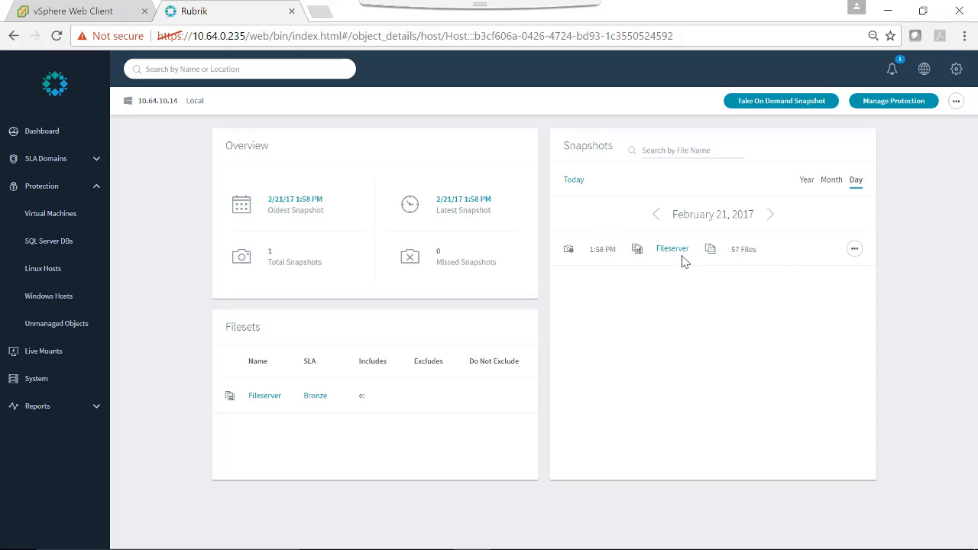
click(854, 251)
click(829, 257)
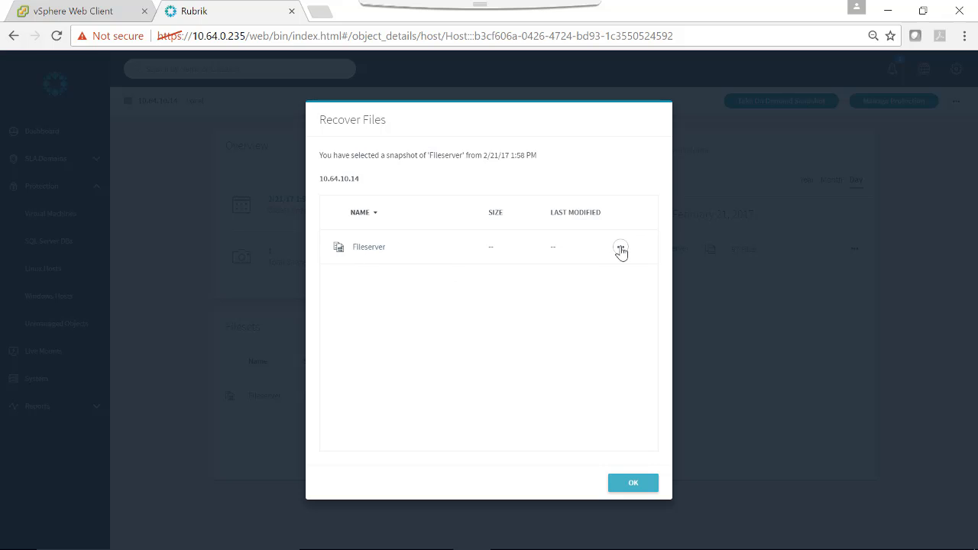
- Check the recovery options for the whole Fileserver fileset, and browse the snapshot's E: drive down into the Hyperflex folder
click(620, 248)
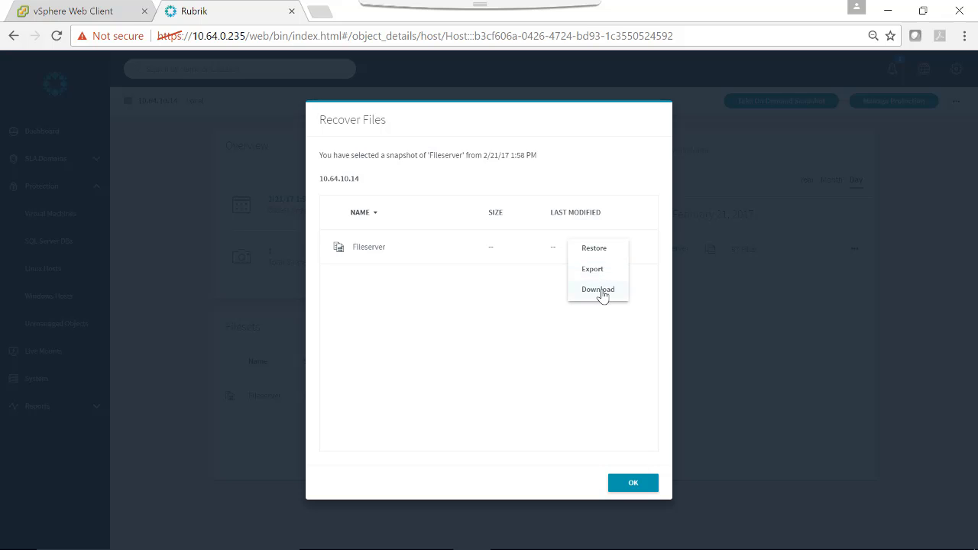
click(374, 250)
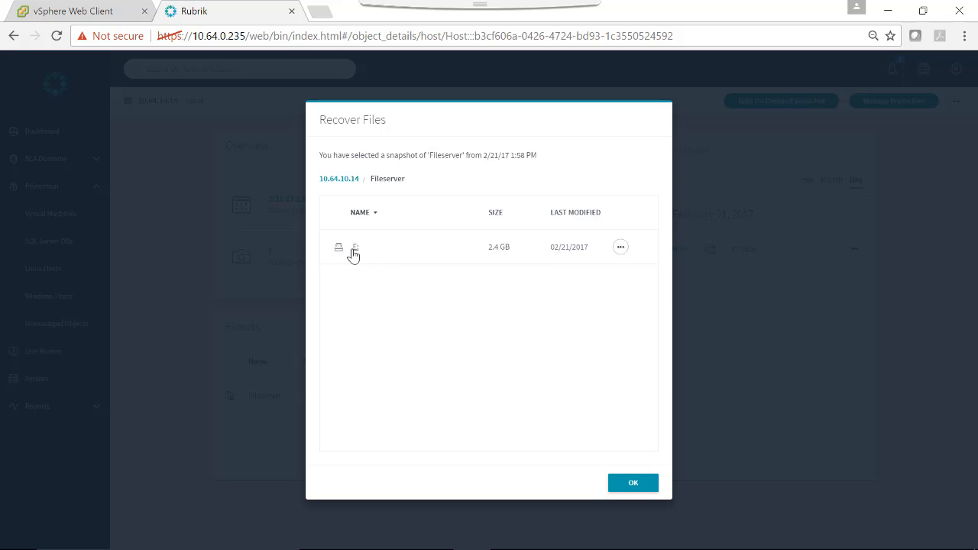
click(356, 249)
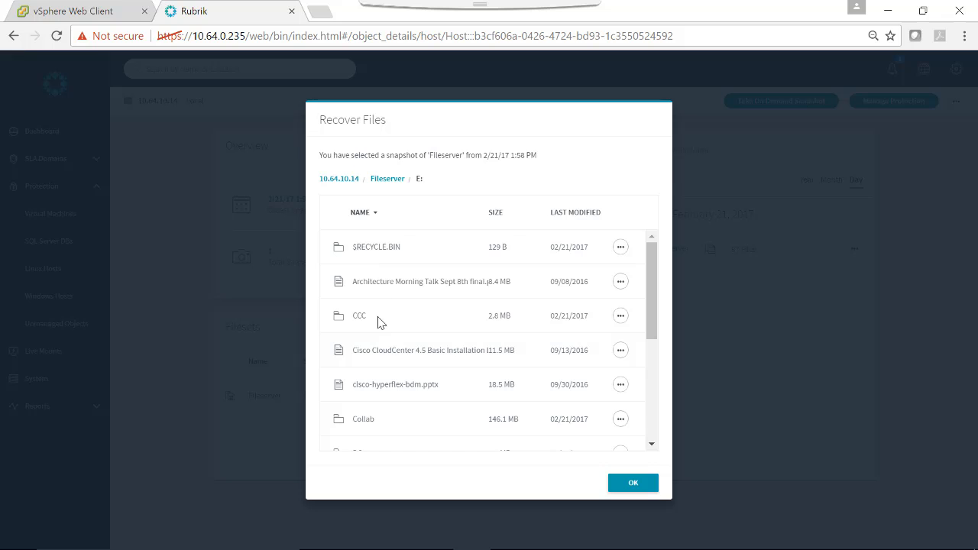
scroll(375, 323, down, 3)
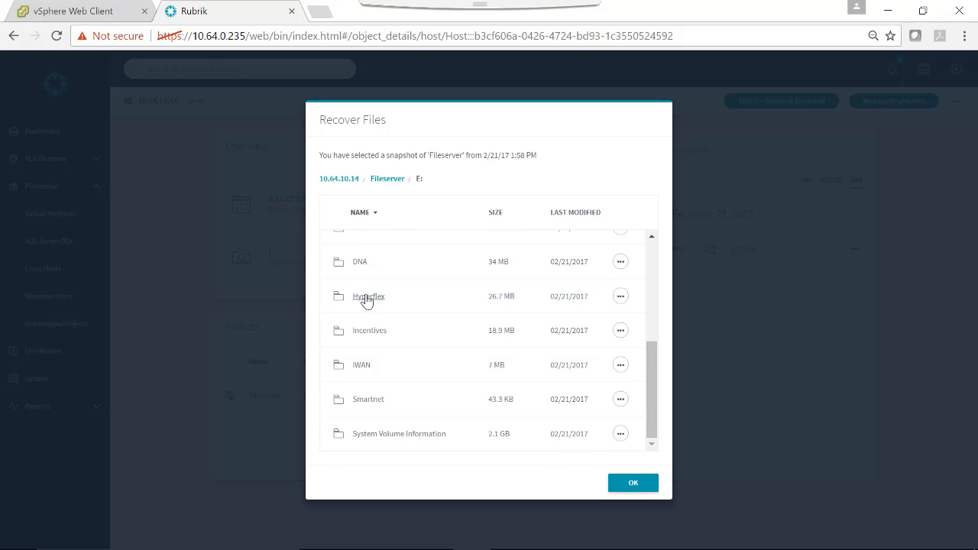
click(368, 297)
scroll(413, 246, down, 2)
scroll(412, 252, down, 4)
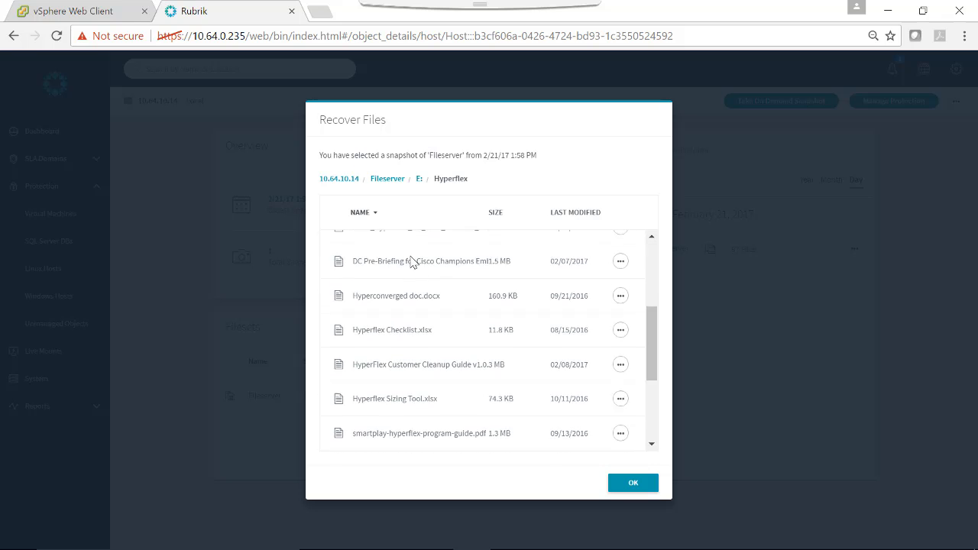
scroll(382, 321, up, 3)
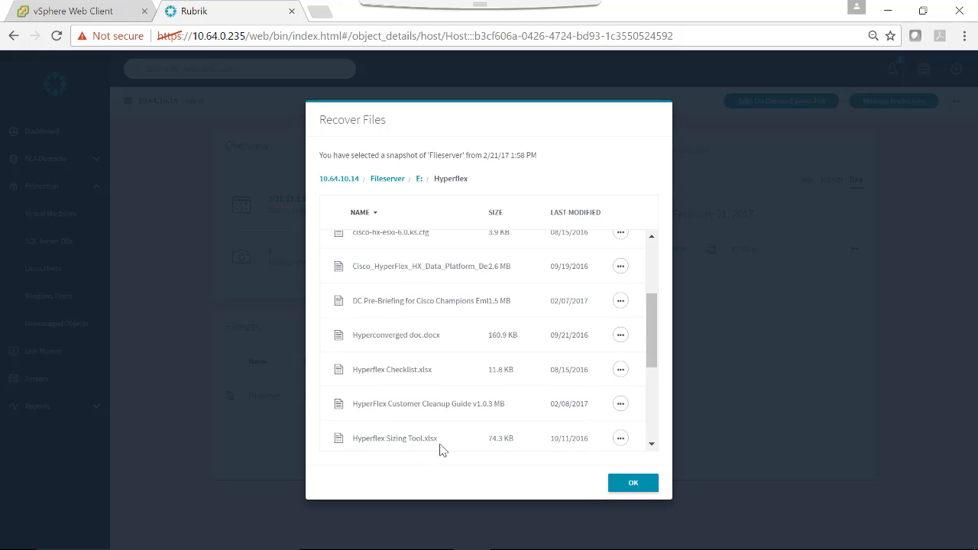
- Check the recovery options for Hyperflex Sizing Tool.xlsx and close the Recover Files dialog without recovering anything
click(621, 438)
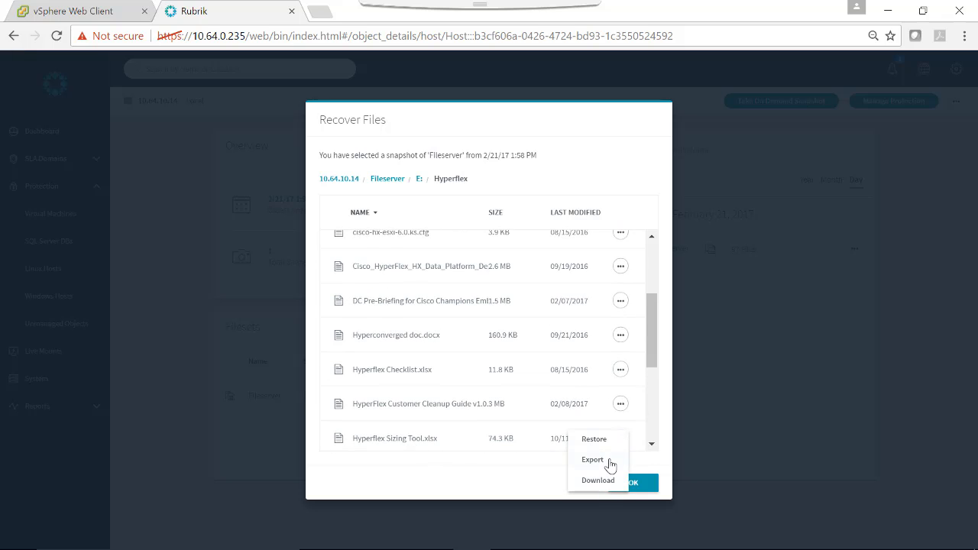
click(646, 483)
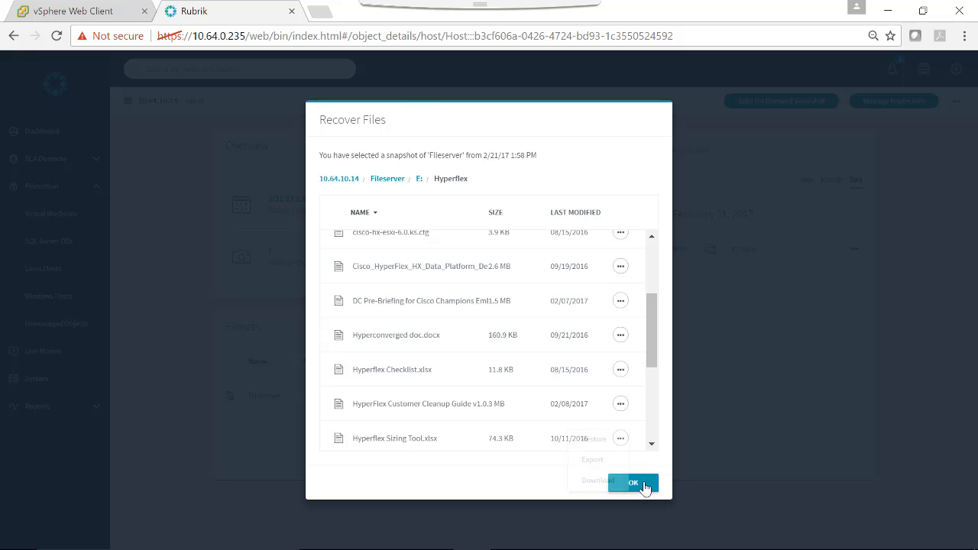
click(641, 483)
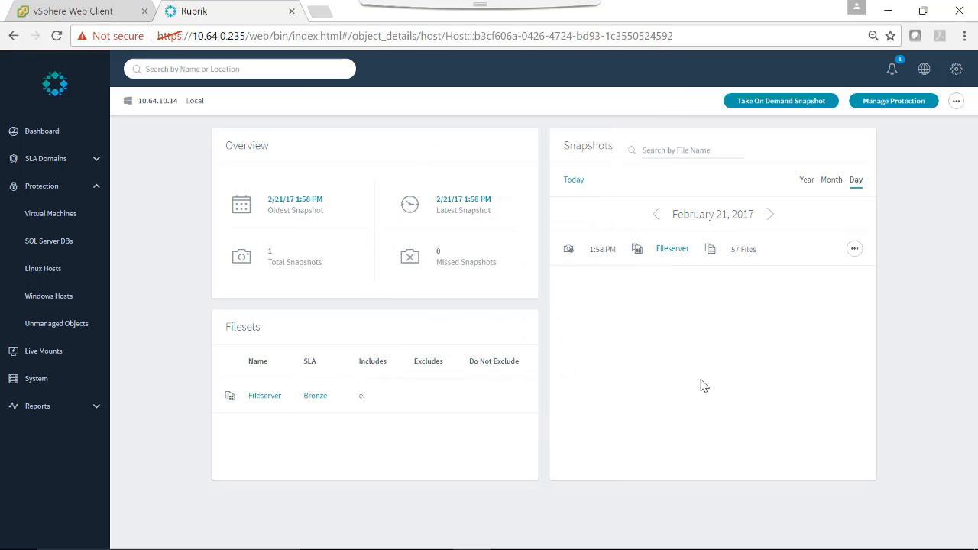